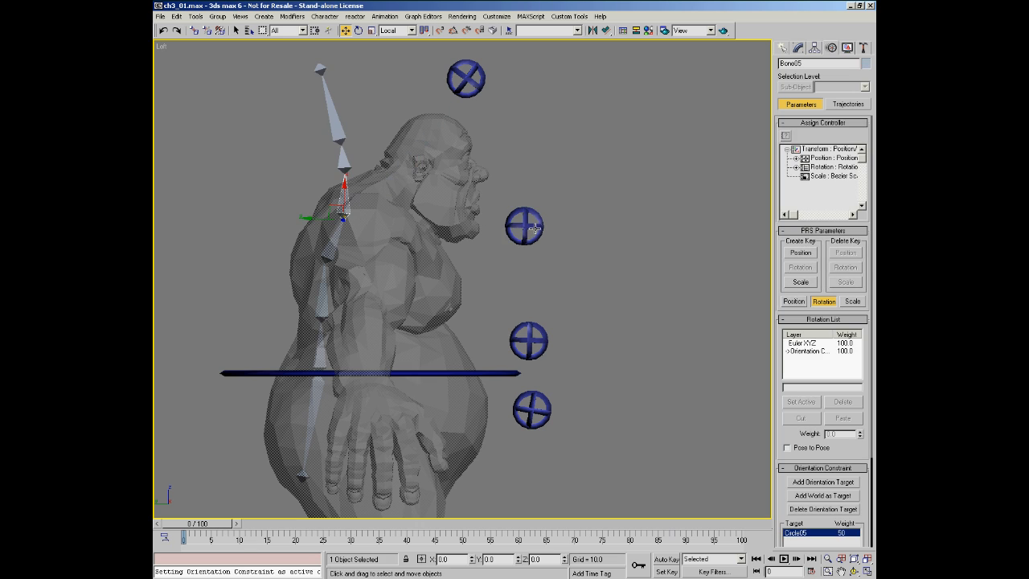
# Turn on Keep Initial Offset for the orientation constraint of Bone05.
pyautogui.scroll(-5, 787, 450)
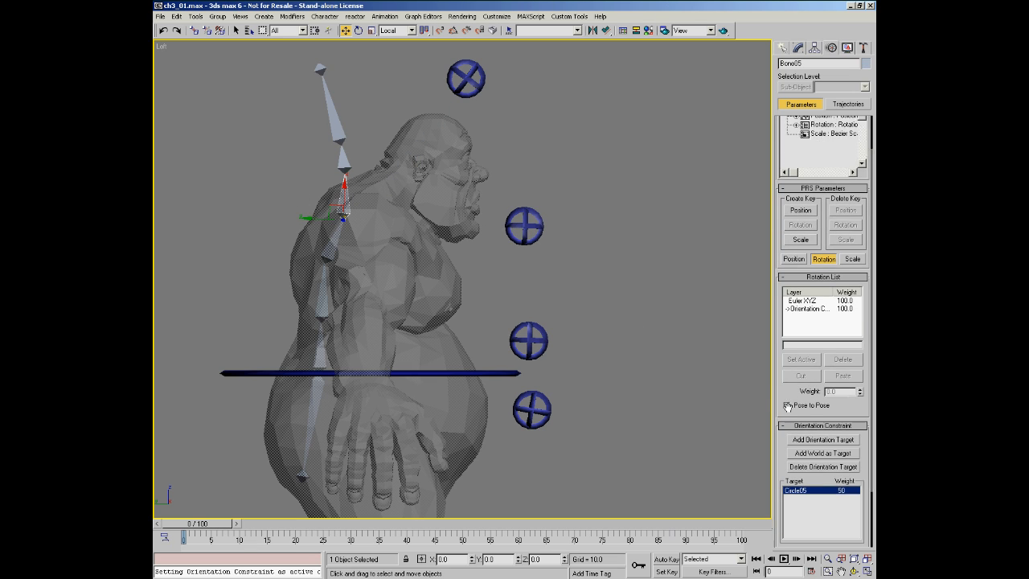
pyautogui.click(799, 494)
pyautogui.moveTo(474, 256); pyautogui.dragTo(471, 268, button='middle')
# Test-rotate the control circles in front of the face and the belly, cancelling the rotation.
pyautogui.rightClick(494, 267)
pyautogui.click(512, 292)
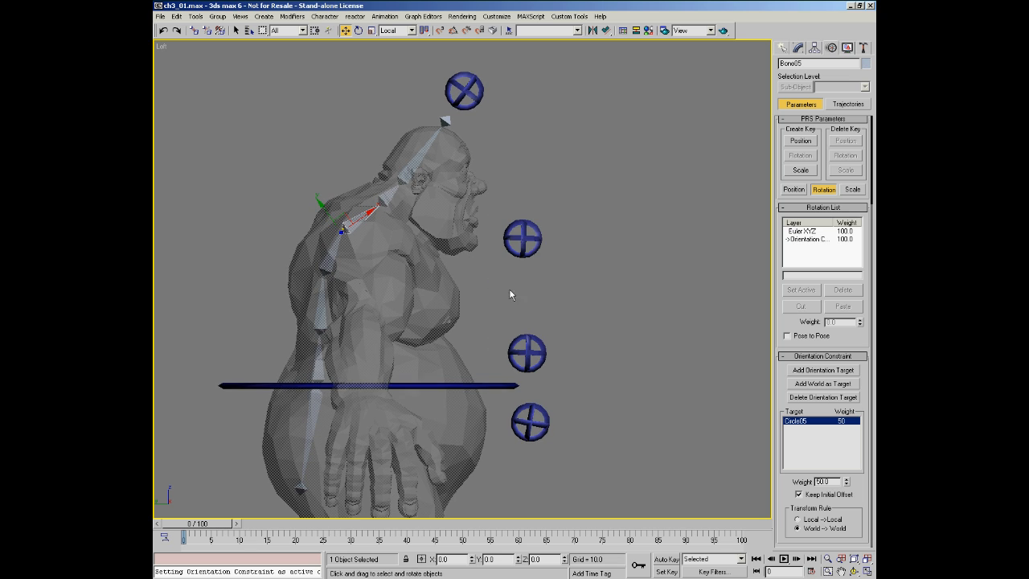
pyautogui.click(532, 241)
pyautogui.moveTo(557, 224); pyautogui.dragTo(578, 276)
pyautogui.rightClick(558, 321)
pyautogui.rightClick(578, 277)
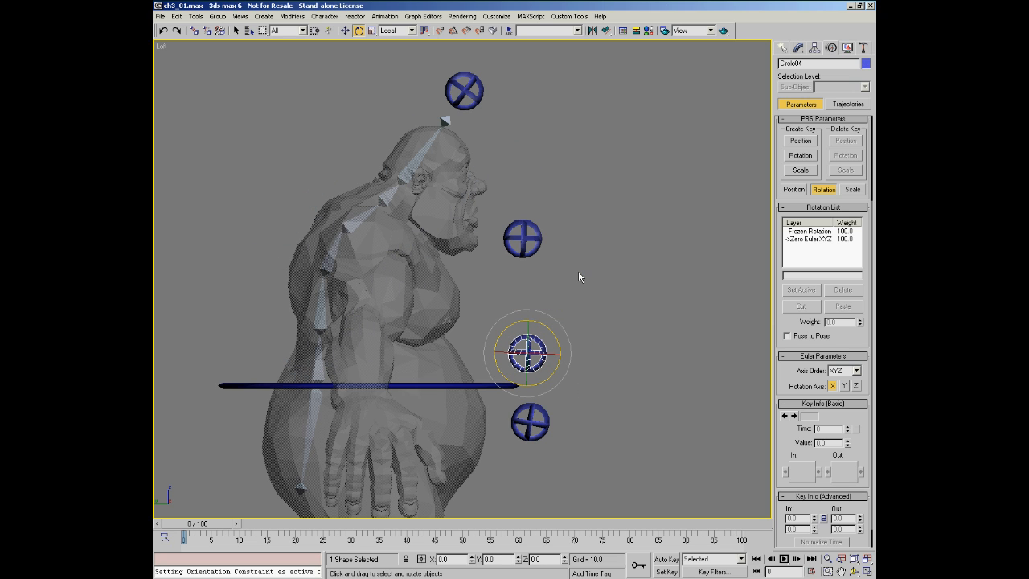
# Select Bone07, the short neck bone below the head bone, and display the viewport in wireframe.
pyautogui.moveTo(447, 117); pyautogui.dragTo(464, 161, button='middle')
pyautogui.keyDown('ctrl'); pyautogui.keyDown('alt'); pyautogui.moveTo(440, 116); pyautogui.dragTo(445, 81, button='middle'); pyautogui.keyUp('alt'); pyautogui.keyUp('ctrl')
pyautogui.moveTo(484, 178); pyautogui.dragTo(477, 186, button='middle')
pyautogui.scroll(2, 477, 187)
pyautogui.press('e')
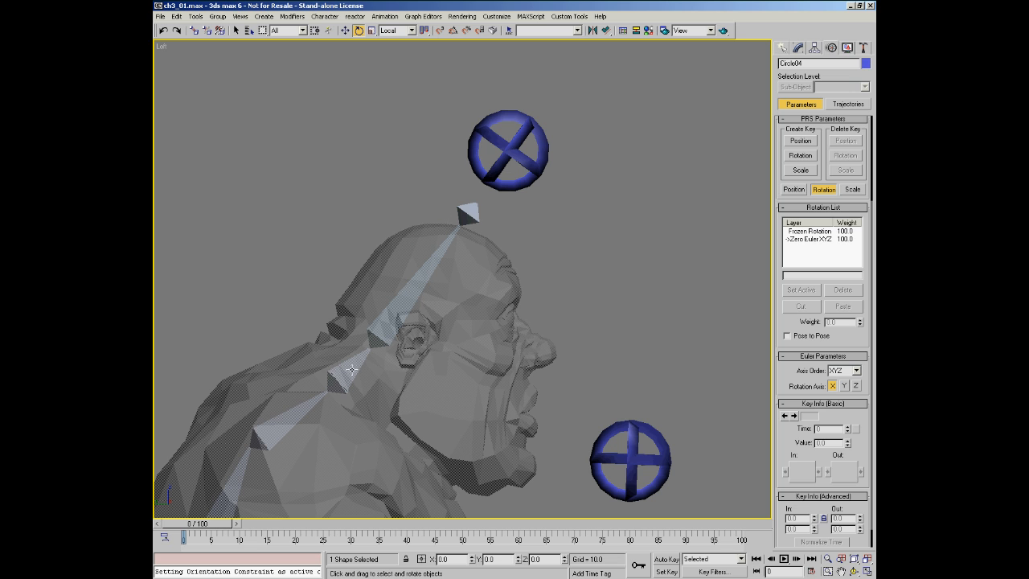
pyautogui.click(364, 367)
pyautogui.press('F3')
pyautogui.scroll(2, 366, 369)
pyautogui.moveTo(368, 370); pyautogui.dragTo(364, 373, button='middle')
pyautogui.moveTo(363, 372)
pyautogui.keyDown('ctrl'); pyautogui.keyDown('alt'); pyautogui.mouseDown(button='middle')
pyautogui.moveTo(393, 370)
pyautogui.moveTo(380, 363)
pyautogui.mouseUp(button='middle'); pyautogui.keyUp('alt'); pyautogui.keyUp('ctrl')
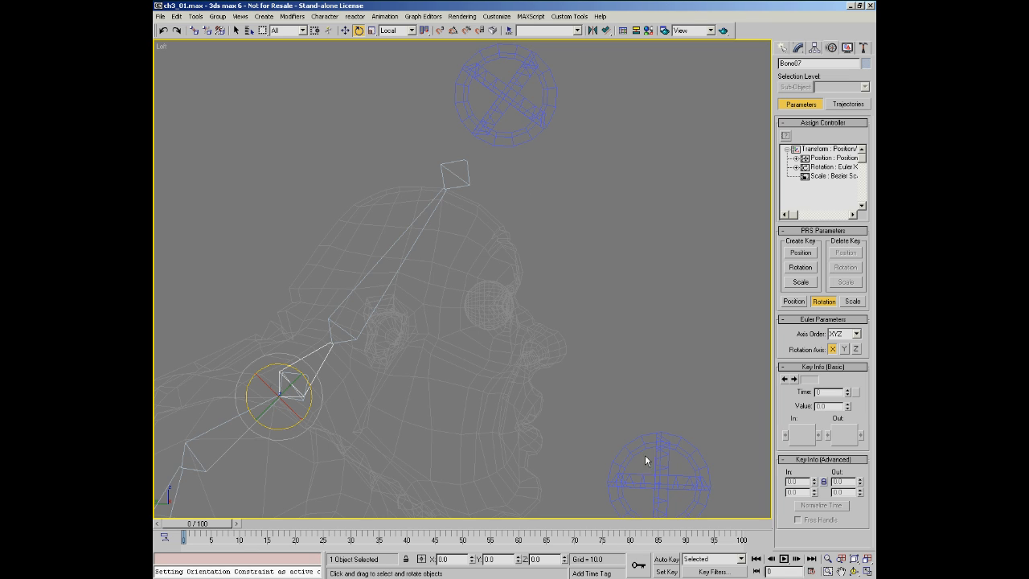
pyautogui.moveTo(300, 376); pyautogui.dragTo(332, 371, button='middle')
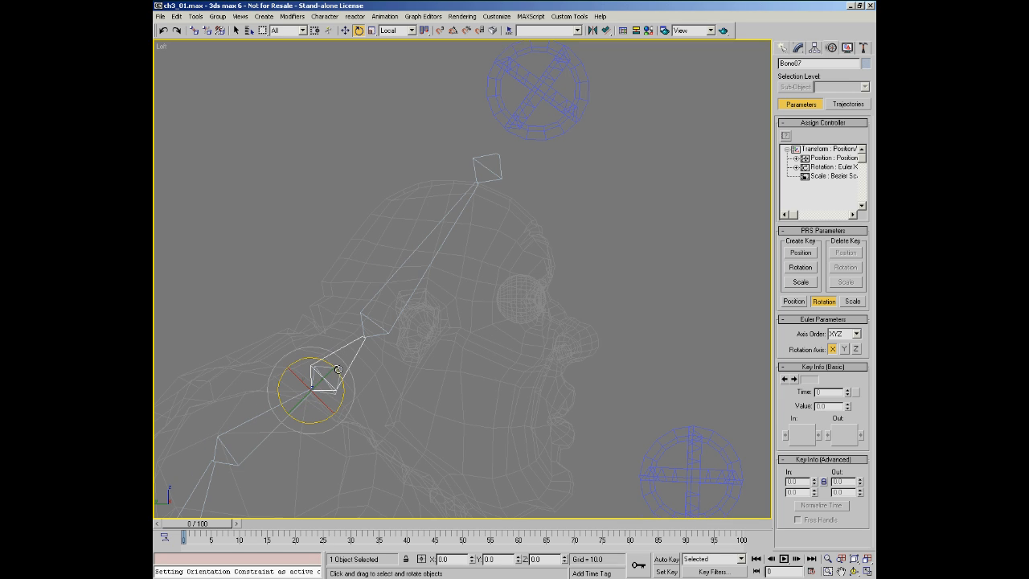
pyautogui.moveTo(327, 374); pyautogui.dragTo(324, 375, button='middle')
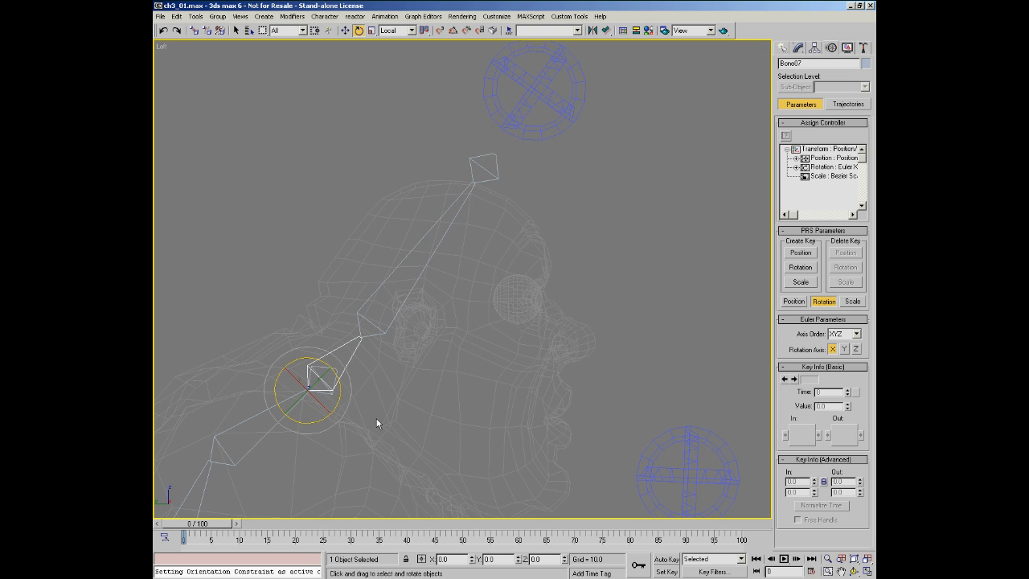
# Apply an orientation constraint from Bone07 to Bone06 with Keep Initial Offset on.
pyautogui.rightClick(371, 381)
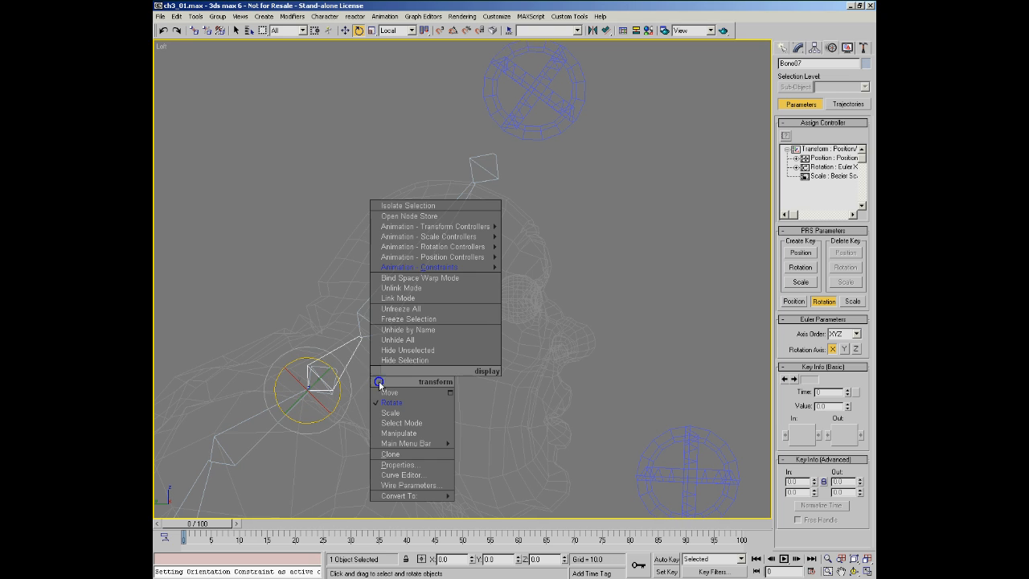
pyautogui.click(396, 370)
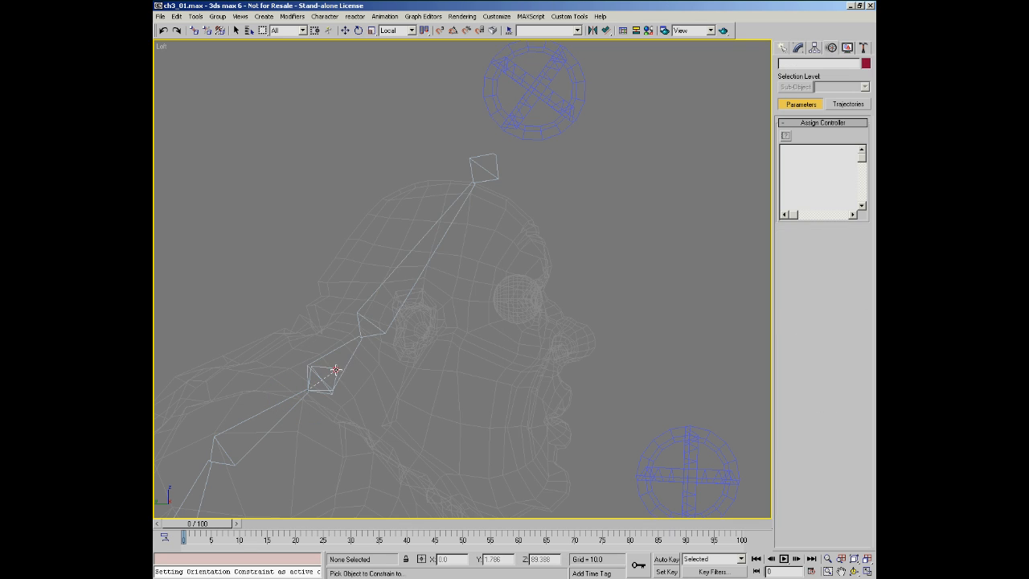
pyautogui.click(335, 370)
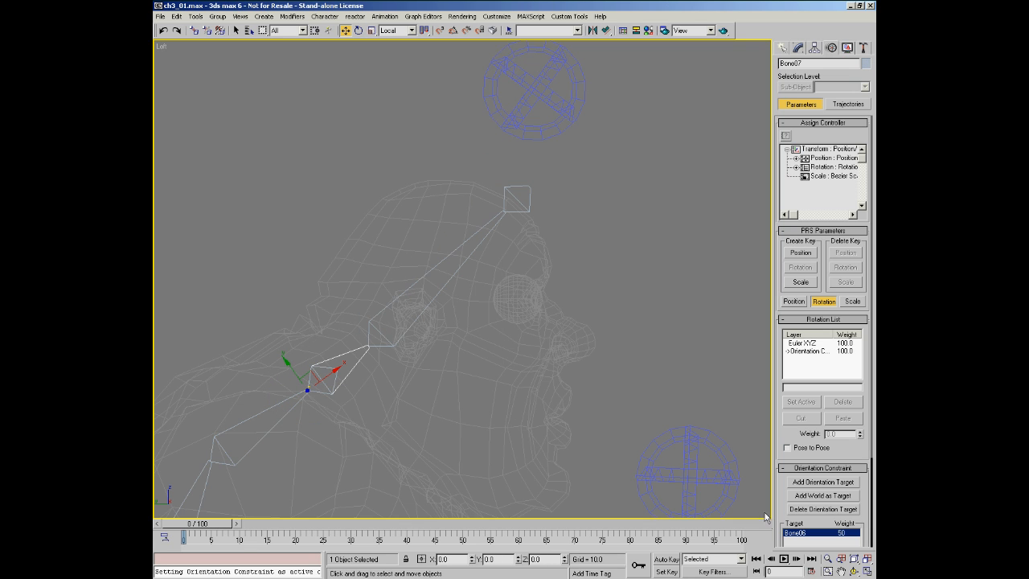
pyautogui.moveTo(781, 502); pyautogui.dragTo(783, 380)
pyautogui.click(805, 496)
# Constrain the orientation of Bone07 to the control circle above the head as a second target.
pyautogui.moveTo(419, 310); pyautogui.dragTo(411, 336, button='middle')
pyautogui.rightClick(411, 337)
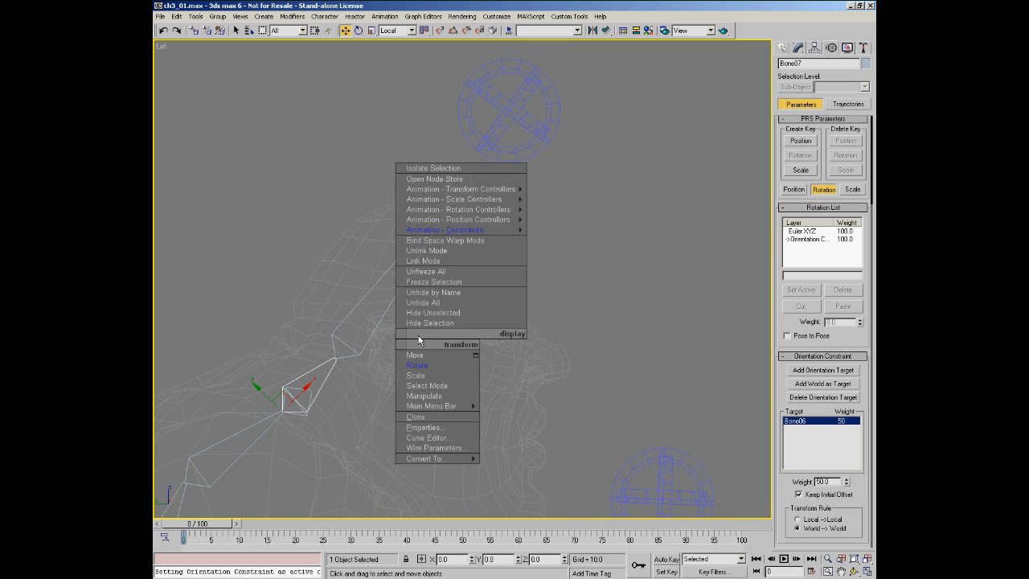
pyautogui.click(533, 288)
pyautogui.click(527, 149)
pyautogui.moveTo(485, 305); pyautogui.dragTo(491, 287, button='middle')
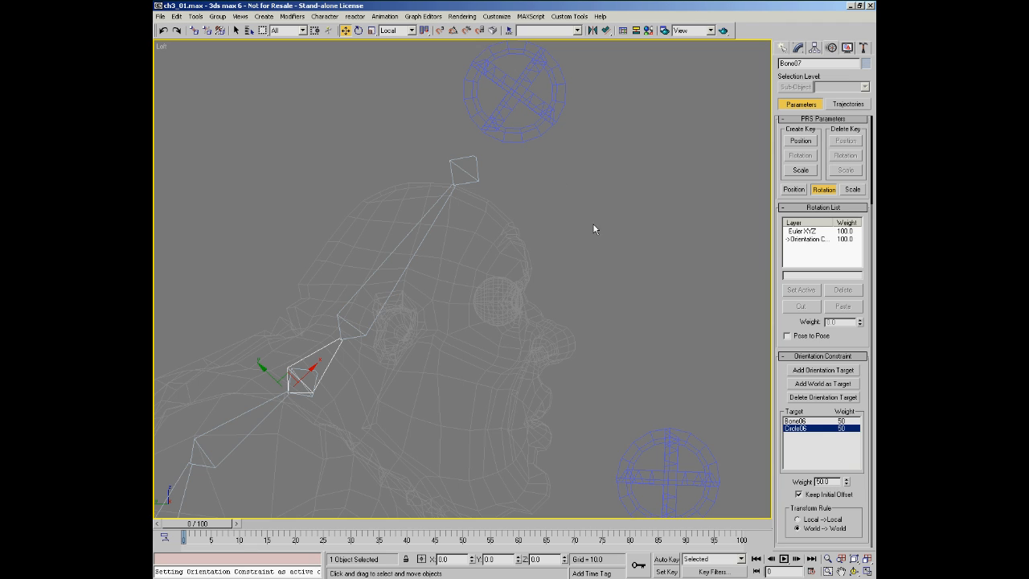
# Constrain the orientation of head bone Bone08 to the circle above the head and restore the shaded display.
pyautogui.click(385, 263)
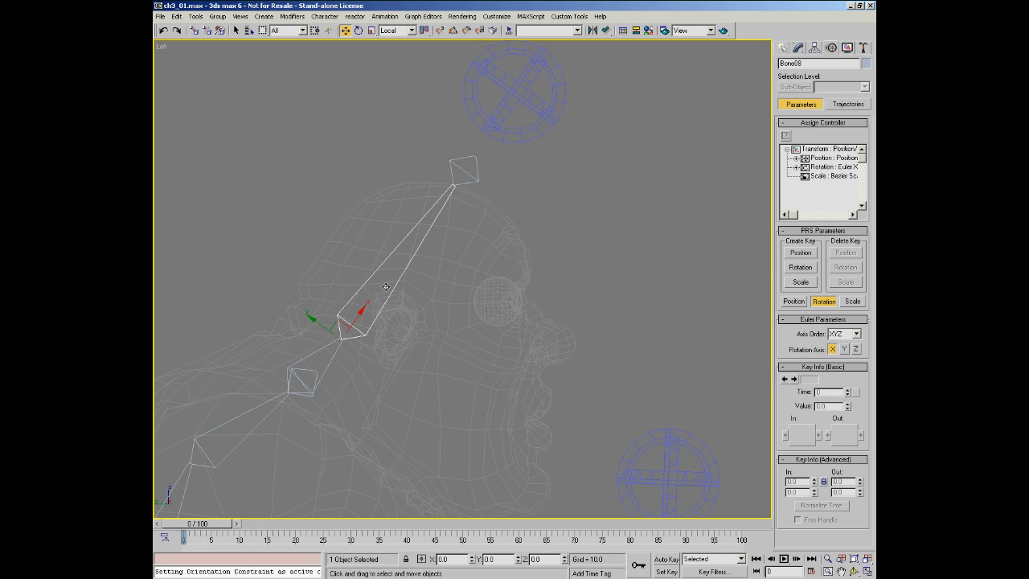
pyautogui.rightClick(407, 318)
pyautogui.click(427, 311)
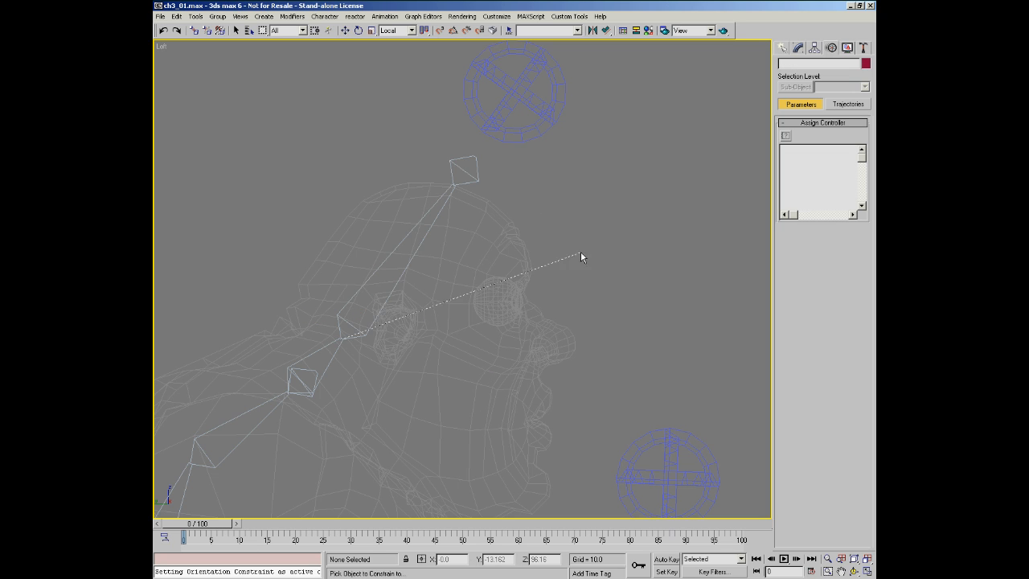
pyautogui.click(527, 129)
pyautogui.moveTo(588, 276); pyautogui.dragTo(545, 219, button='middle')
pyautogui.scroll(-6, 545, 220)
pyautogui.moveTo(534, 262)
pyautogui.mouseDown(button='middle')
pyautogui.moveTo(481, 207)
pyautogui.moveTo(486, 176)
pyautogui.mouseUp(button='middle')
pyautogui.press('F3')
# Test the head control by rotating the circle above the head, cancelling the rotation.
pyautogui.rightClick(523, 185)
pyautogui.click(527, 136)
pyautogui.click(488, 103)
pyautogui.moveTo(507, 93)
pyautogui.mouseDown()
pyautogui.moveTo(522, 135)
pyautogui.moveTo(493, 50)
pyautogui.moveTo(507, 90)
pyautogui.mouseUp()
pyautogui.rightClick(507, 90)
# Test-rotate the circles in front of the body, including the face-level circle together with the head circle, cancelling the rotation.
pyautogui.click(529, 202)
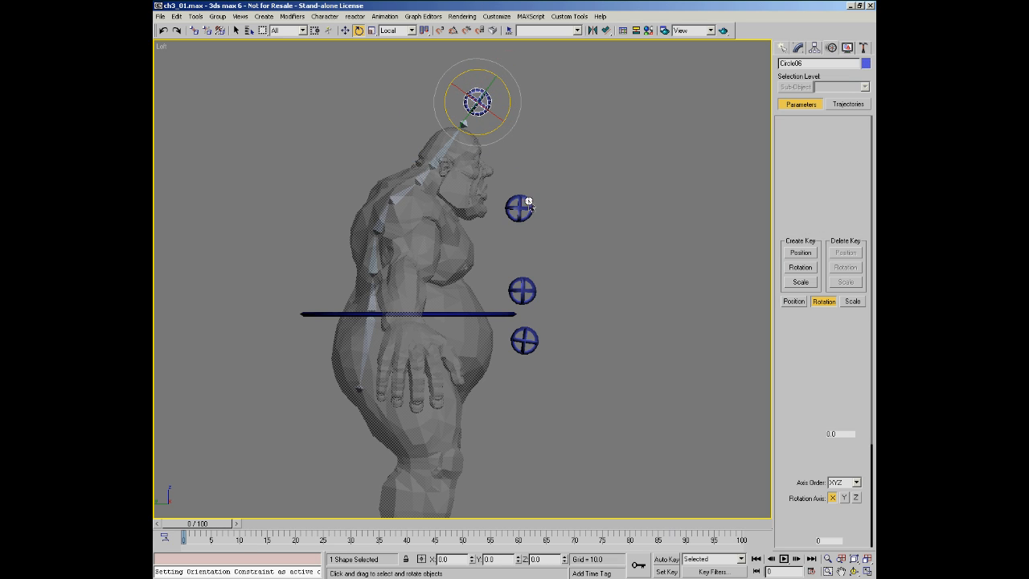
pyautogui.moveTo(530, 203); pyautogui.dragTo(563, 219)
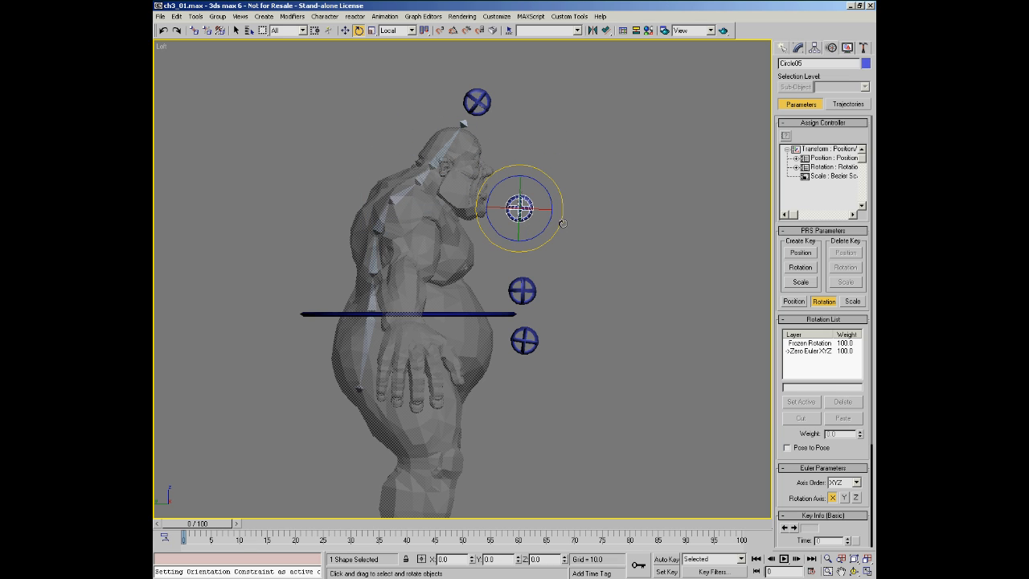
pyautogui.click(527, 289)
pyautogui.moveTo(550, 274); pyautogui.dragTo(575, 227)
pyautogui.click(515, 208)
pyautogui.keyDown('ctrl'); pyautogui.click(487, 101); pyautogui.keyUp('ctrl')
pyautogui.rightClick(575, 228)
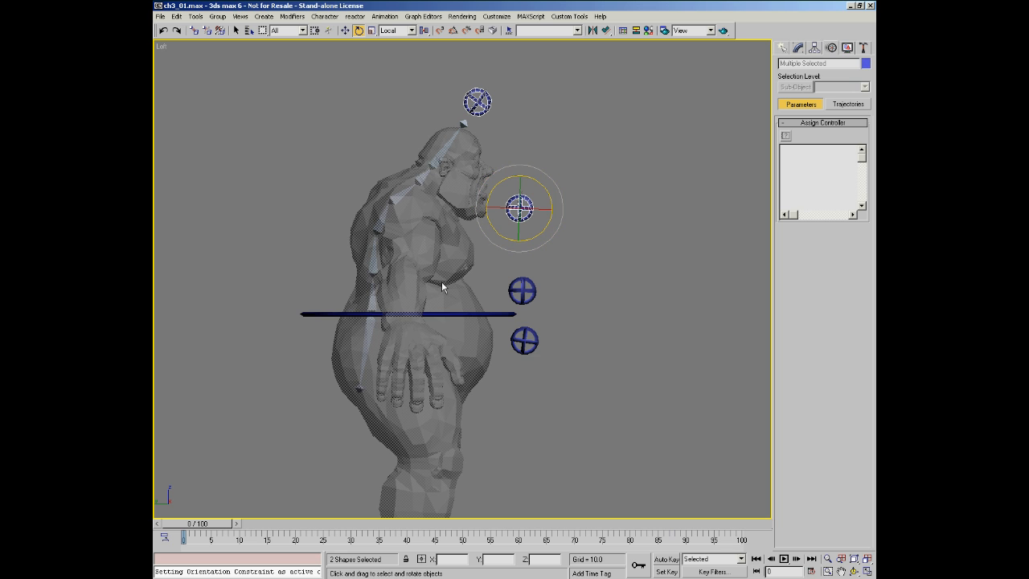
# Test the spine bend by rotating the upper of the two belly circles, and undo the rotation.
pyautogui.moveTo(435, 241); pyautogui.dragTo(410, 205, button='middle')
pyautogui.click(523, 303)
pyautogui.moveTo(370, 327); pyautogui.dragTo(399, 333, button='middle')
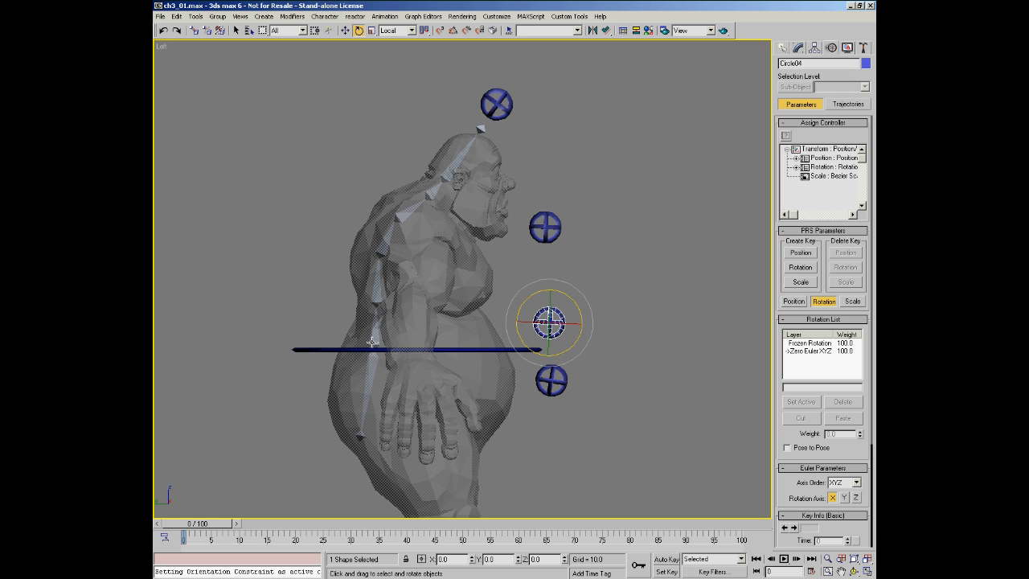
pyautogui.moveTo(577, 304); pyautogui.dragTo(590, 352)
pyautogui.rightClick(590, 352)
pyautogui.moveTo(561, 292); pyautogui.dragTo(601, 332)
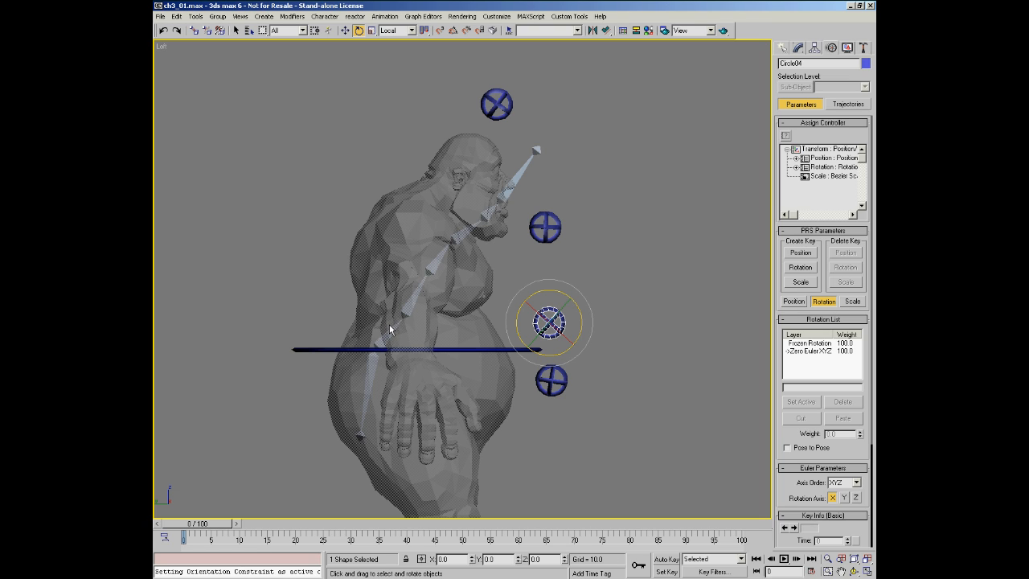
pyautogui.hotkey('ctrl', 'z')
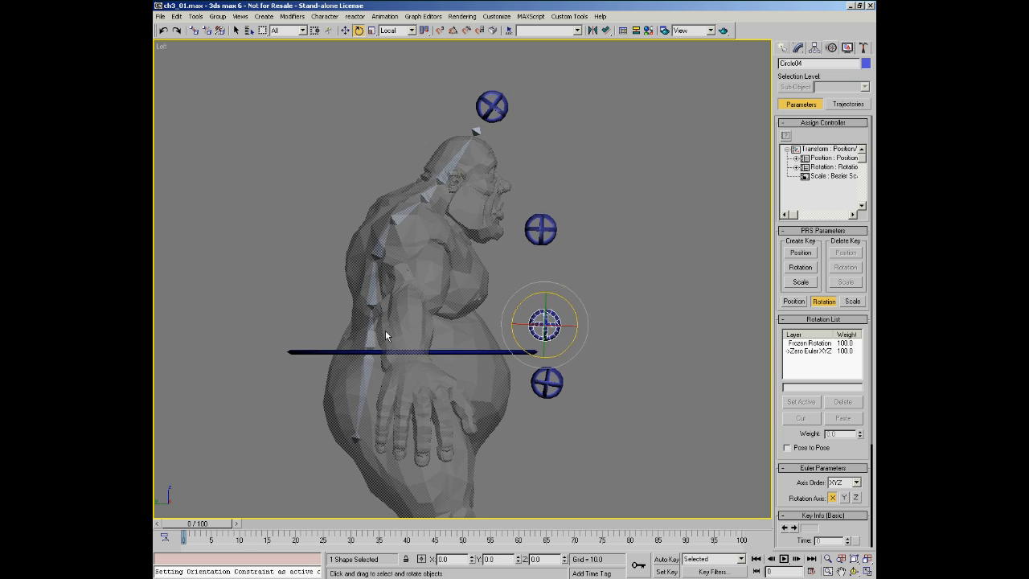
# Create a Point helper near the base of Bone03 and set its size to 2.
pyautogui.scroll(2, 385, 330)
pyautogui.click(363, 341)
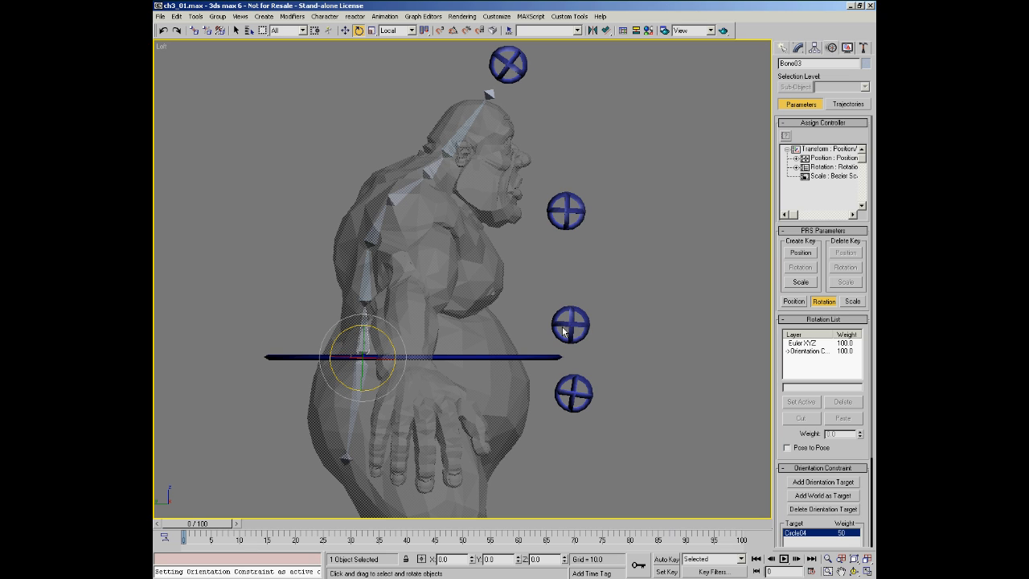
pyautogui.moveTo(422, 312); pyautogui.dragTo(473, 326, button='middle')
pyautogui.press('e')
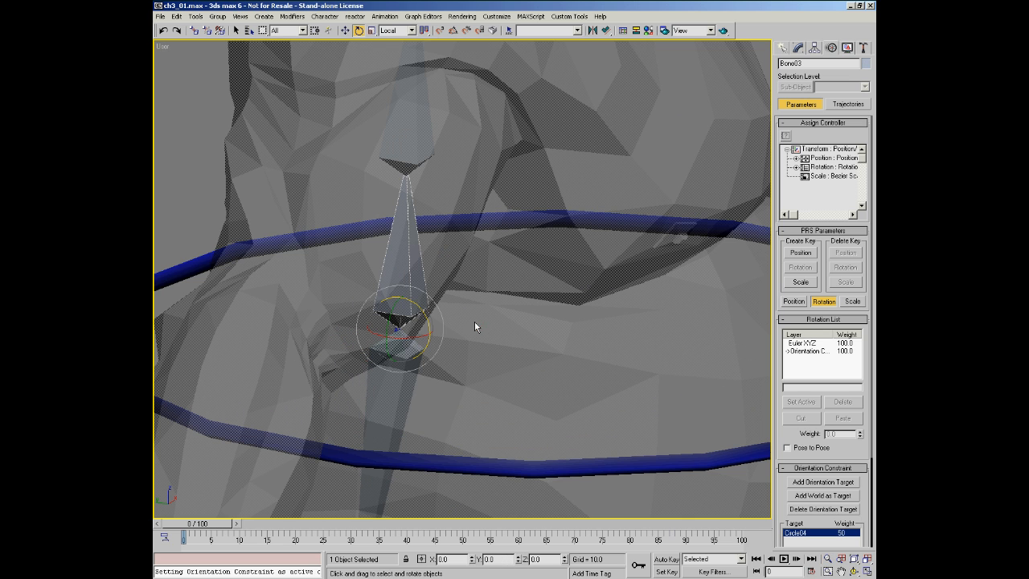
pyautogui.keyDown('alt'); pyautogui.moveTo(505, 314); pyautogui.dragTo(484, 319, button='middle'); pyautogui.keyUp('alt')
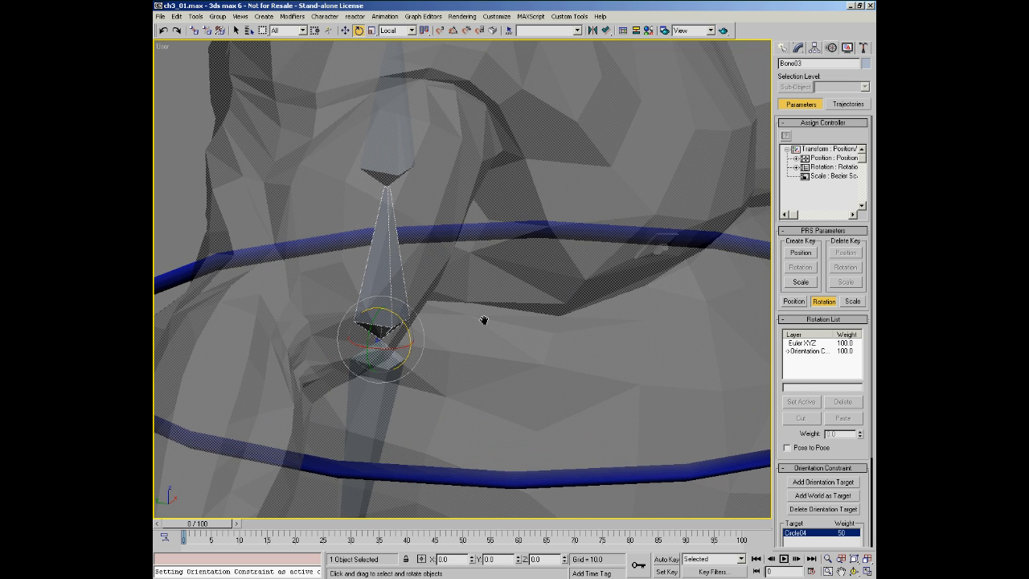
pyautogui.click(782, 49)
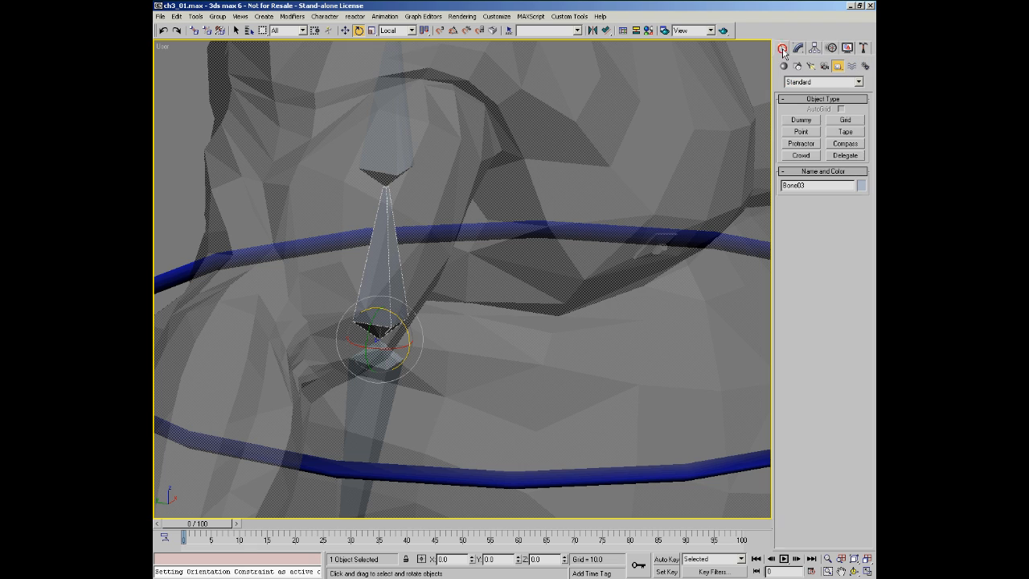
pyautogui.click(801, 131)
pyautogui.click(477, 336)
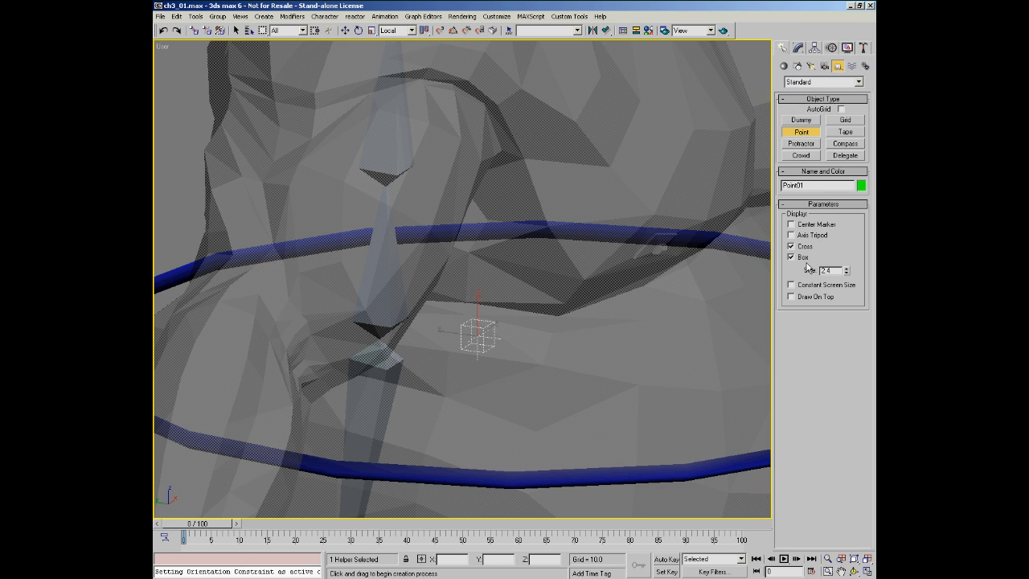
pyautogui.doubleClick(837, 271)
pyautogui.write('2')
pyautogui.press('Return')
# Align the Point helper to Bone03 in X, Y and Z position, pivot to pivot, and in X, Y and Z orientation.
pyautogui.keyDown('alt'); pyautogui.moveTo(551, 312); pyautogui.dragTo(424, 310, button='middle'); pyautogui.keyUp('alt')
pyautogui.click(607, 30)
pyautogui.click(403, 305)
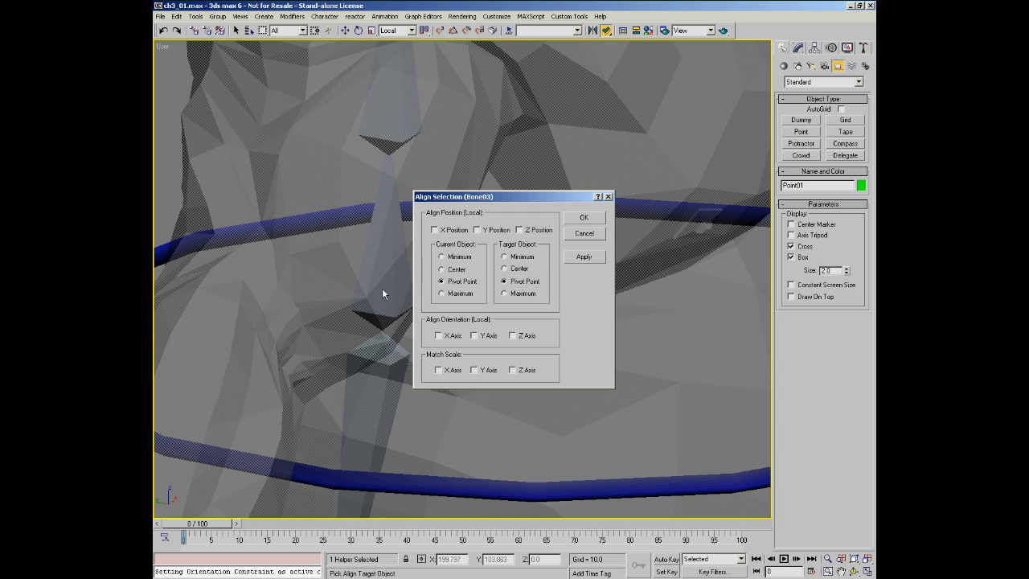
pyautogui.click(456, 233)
pyautogui.click(483, 230)
pyautogui.click(527, 231)
pyautogui.click(441, 337)
pyautogui.click(476, 336)
pyautogui.click(516, 336)
pyautogui.click(584, 218)
pyautogui.keyDown('alt'); pyautogui.moveTo(505, 321); pyautogui.dragTo(437, 319, button='middle'); pyautogui.keyUp('alt')
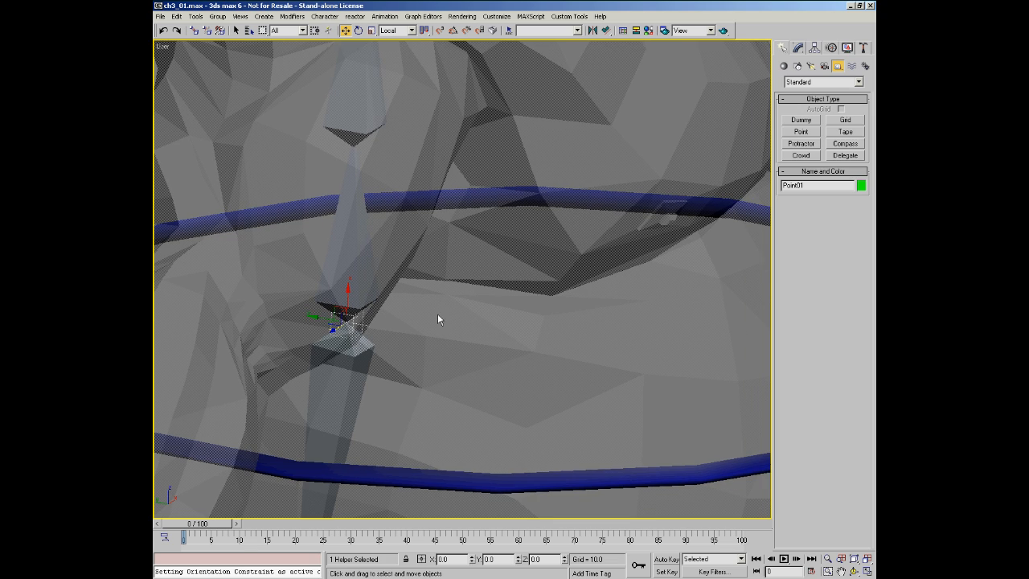
# Link the Point helper to the large control ring around the hips.
pyautogui.click(194, 30)
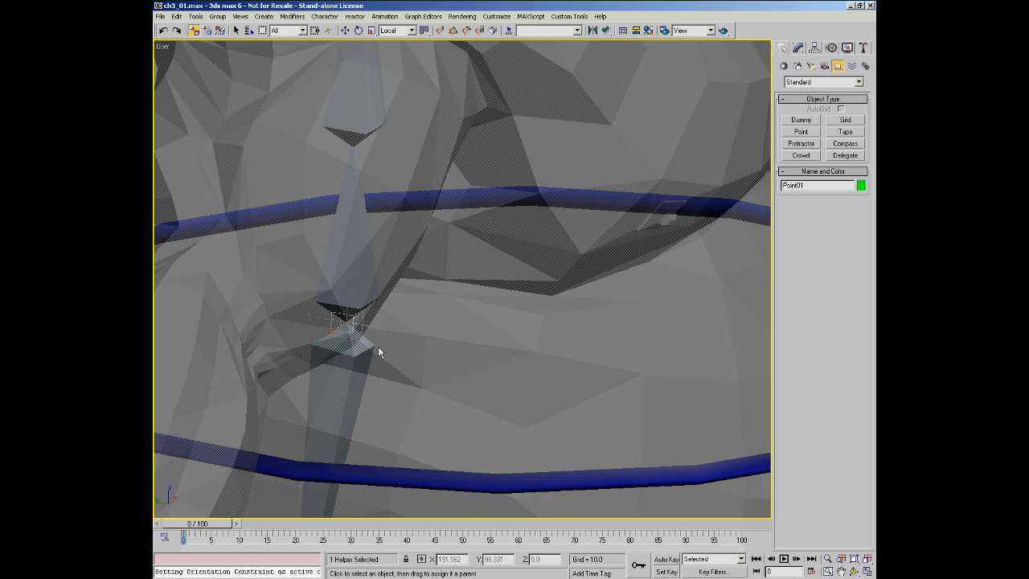
pyautogui.moveTo(362, 323); pyautogui.dragTo(615, 201)
pyautogui.scroll(-5, 504, 258)
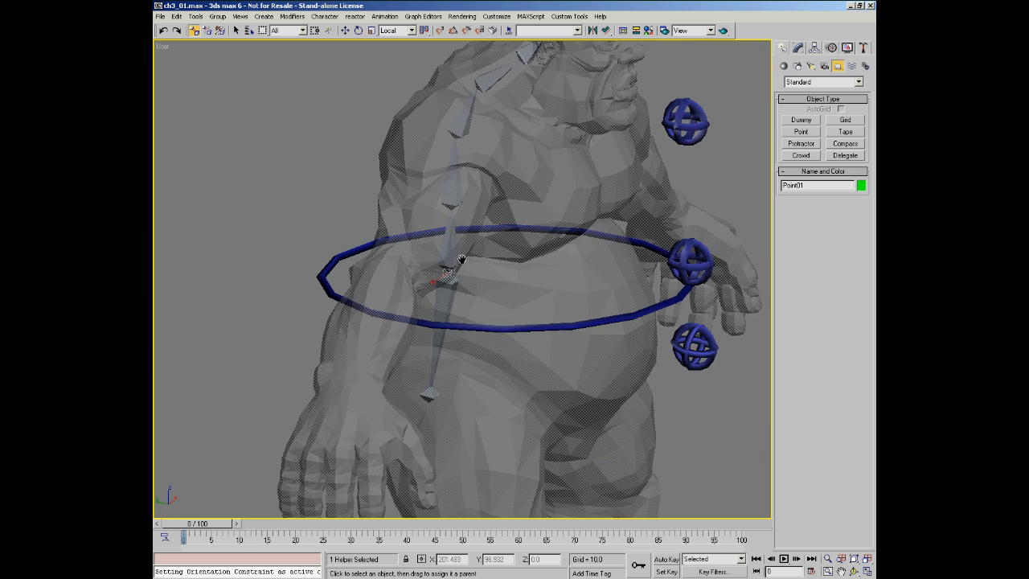
pyautogui.moveTo(489, 258); pyautogui.dragTo(455, 271, button='middle')
pyautogui.press('w')
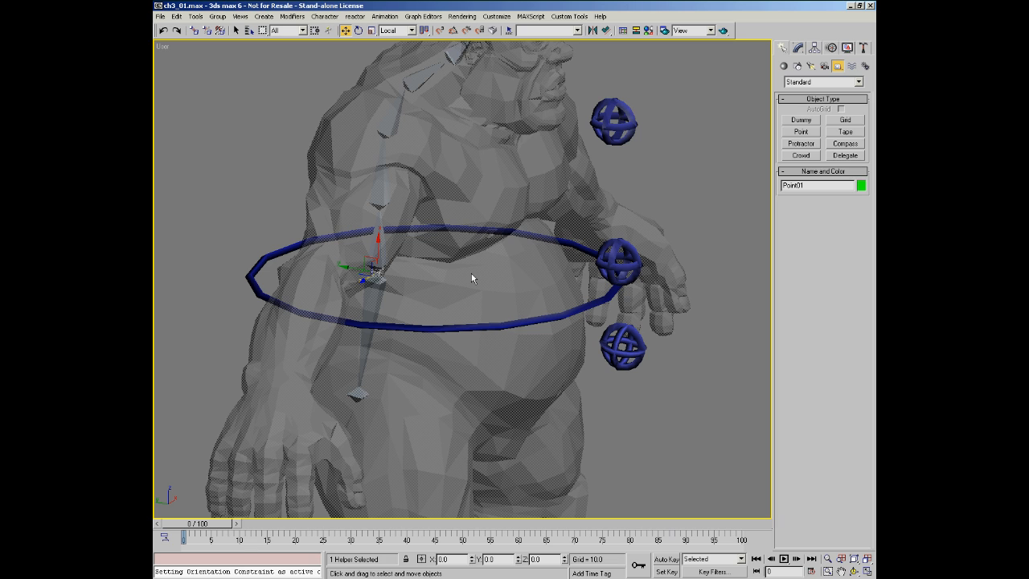
# Select Bone03 and add the Point helper at its base as a second target of its orientation constraint.
pyautogui.scroll(2, 380, 246)
pyautogui.click(391, 260)
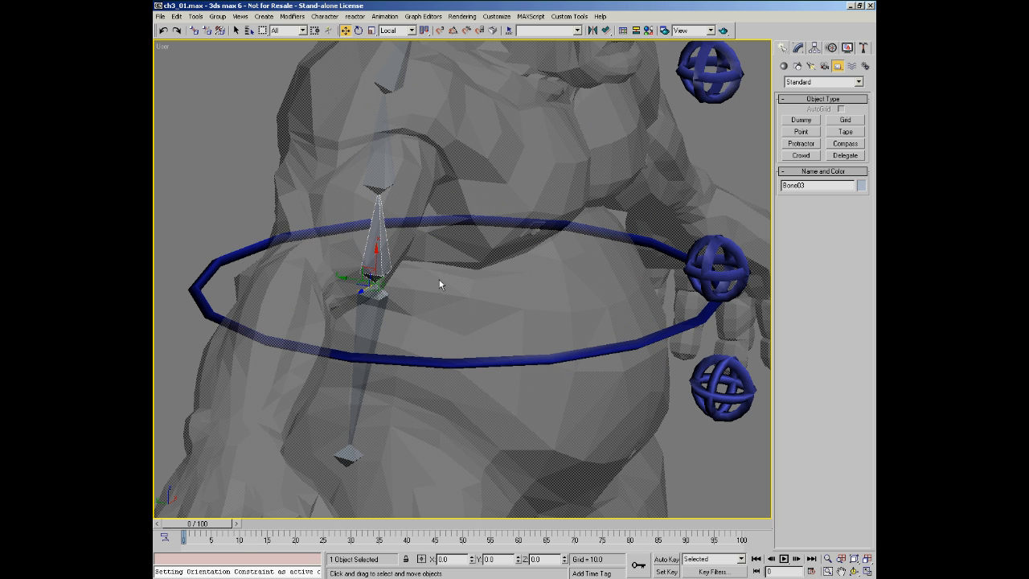
pyautogui.press('F3')
pyautogui.hotkey('alt', 'z')
pyautogui.moveTo(408, 280); pyautogui.dragTo(396, 263)
pyautogui.hotkey('ctrl', 'p')
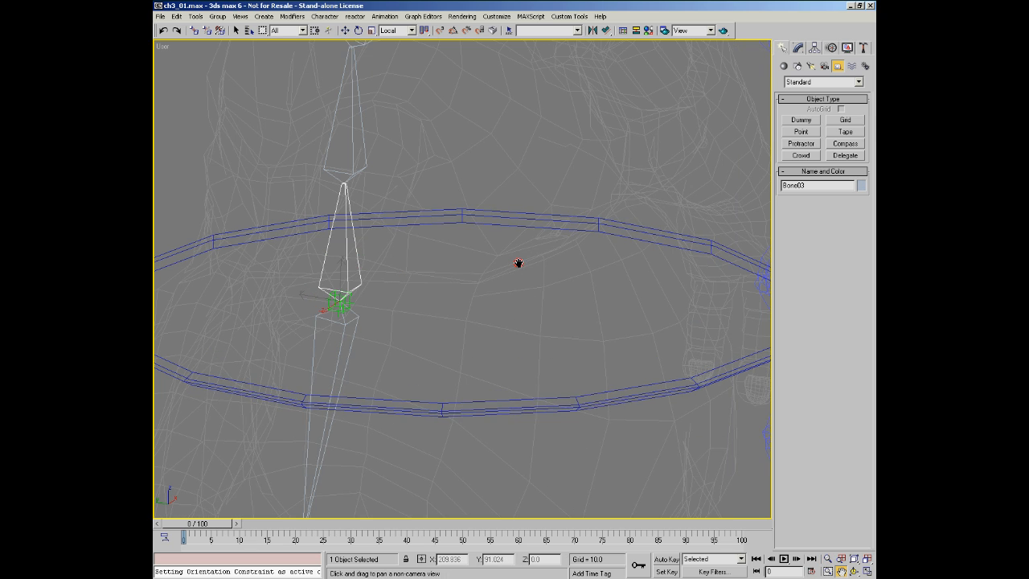
pyautogui.click(832, 49)
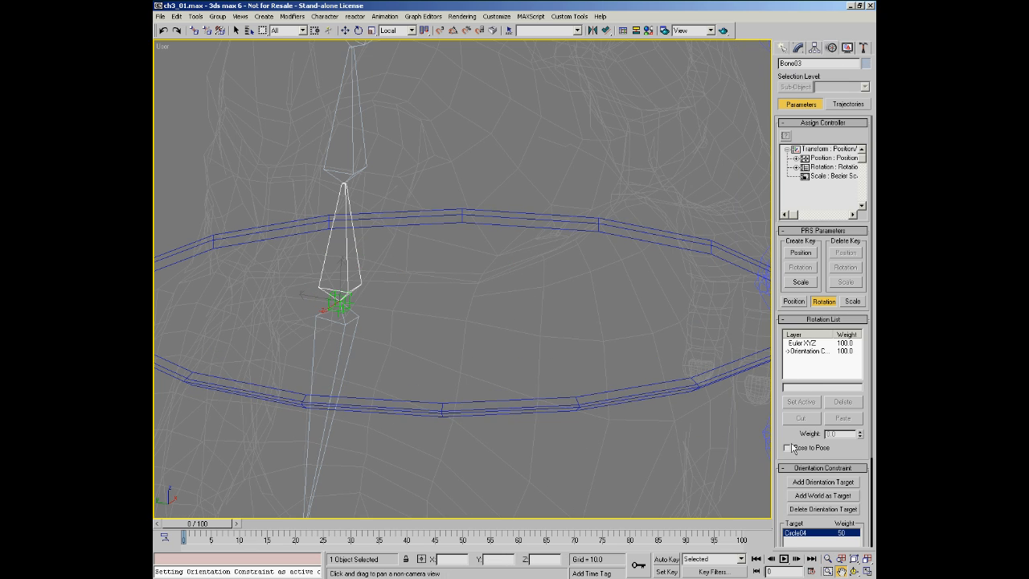
pyautogui.moveTo(790, 438); pyautogui.dragTo(791, 325)
pyautogui.moveTo(472, 300); pyautogui.dragTo(495, 293)
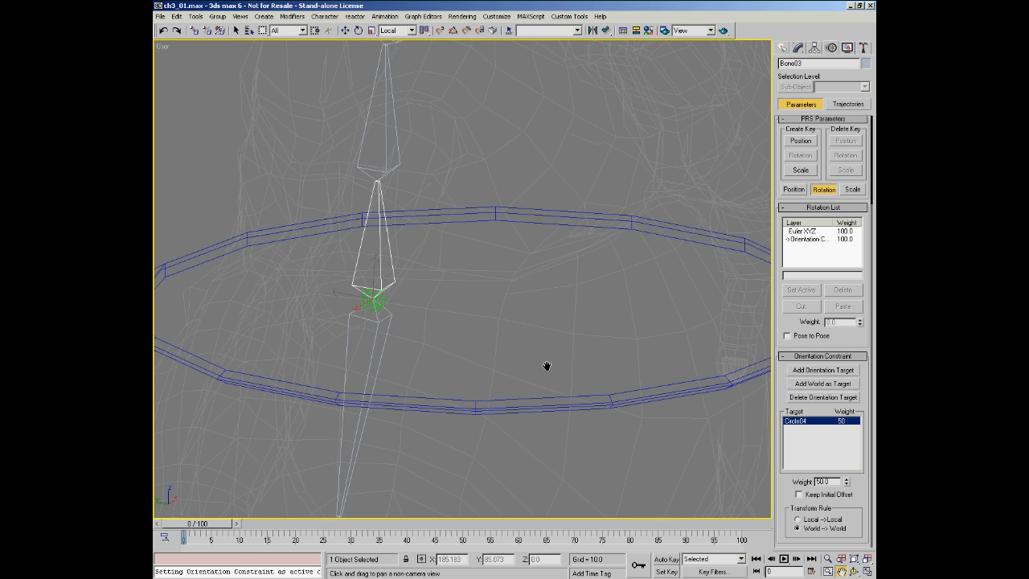
pyautogui.click(825, 370)
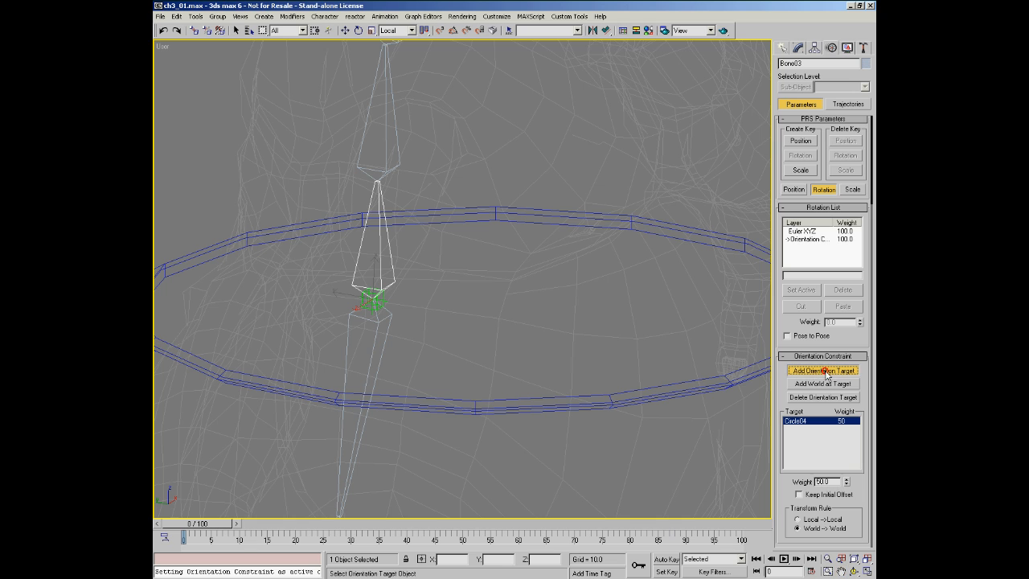
pyautogui.click(374, 300)
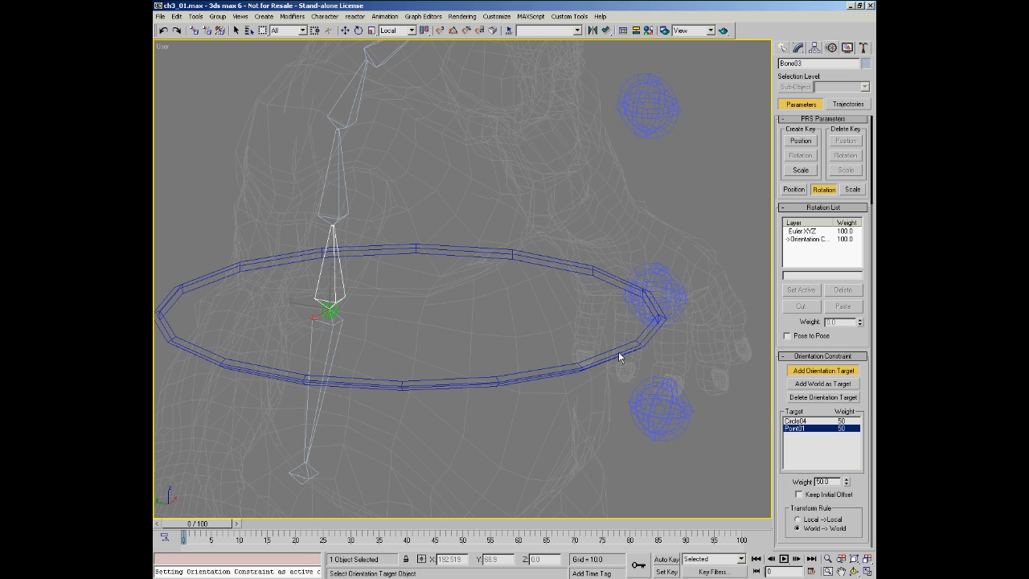
# Set Bone03's orientation target weights to 65 for Point01 and 35 for Circle04.
pyautogui.rightClick(586, 312)
pyautogui.rightClick(608, 326)
pyautogui.click(615, 347)
pyautogui.press('l')
pyautogui.hotkey('ctrl', 'alt', 'z')
pyautogui.hotkey('alt', 'z')
pyautogui.moveTo(456, 225)
pyautogui.mouseDown()
pyautogui.moveTo(469, 173)
pyautogui.moveTo(448, 232)
pyautogui.mouseUp()
pyautogui.hotkey('ctrl', 'p')
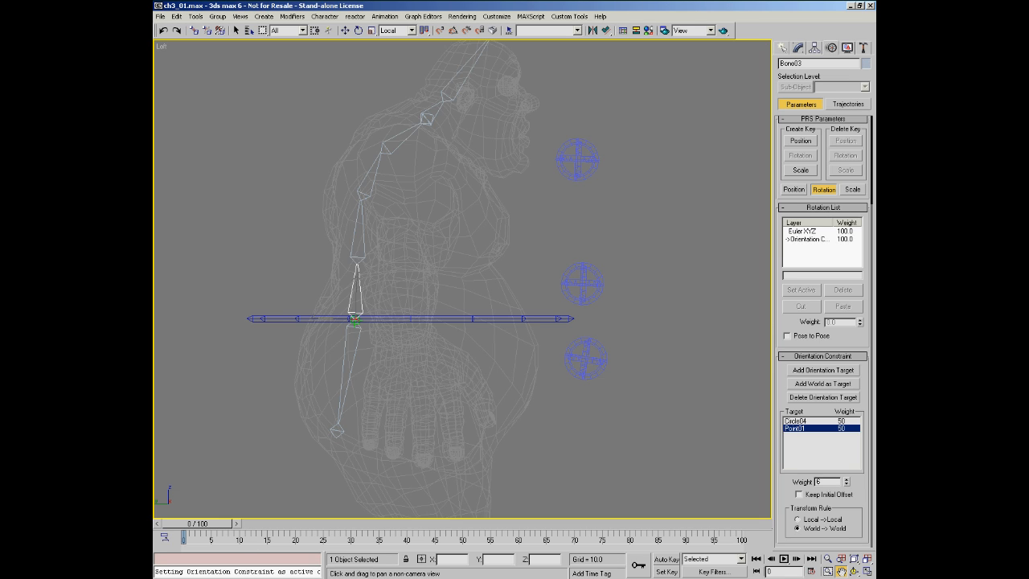
pyautogui.click(800, 421)
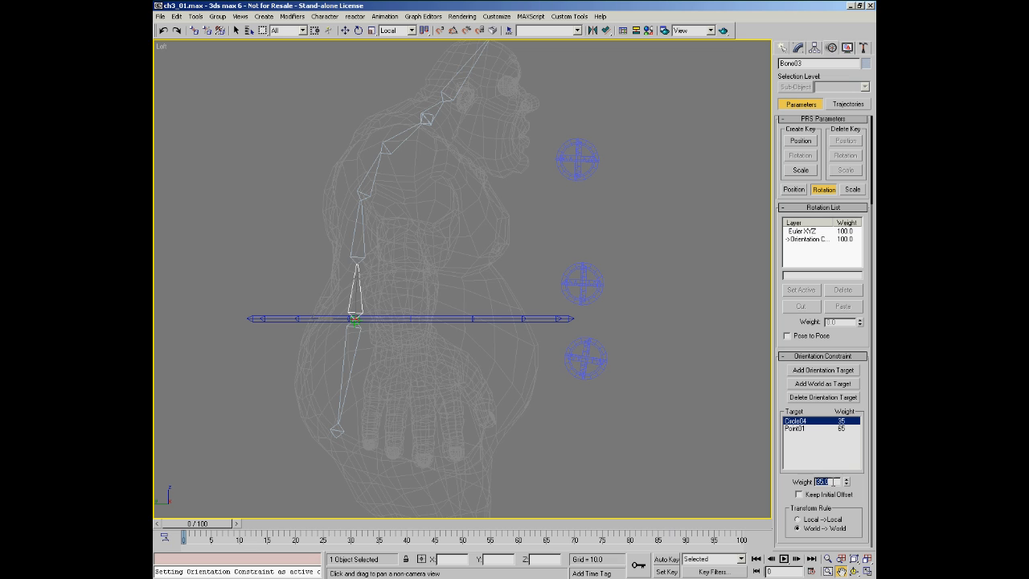
# Test the weighted spine bend in the side view by rotating Circle04 forward and backward, cancelling each rotation.
pyautogui.rightClick(667, 278)
pyautogui.rightClick(672, 282)
pyautogui.click(687, 308)
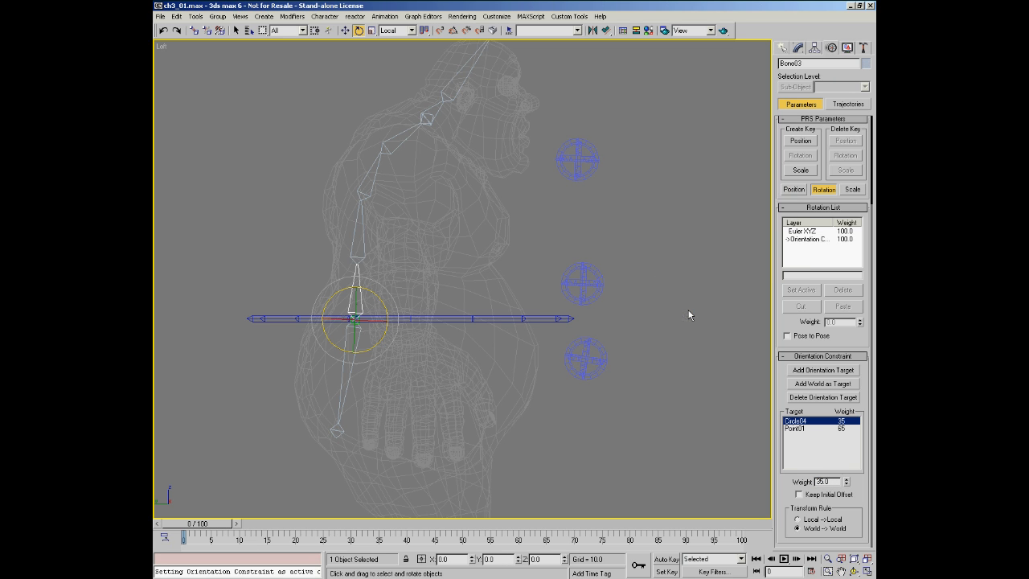
pyautogui.click(605, 286)
pyautogui.moveTo(597, 301); pyautogui.dragTo(625, 358)
pyautogui.rightClick(626, 358)
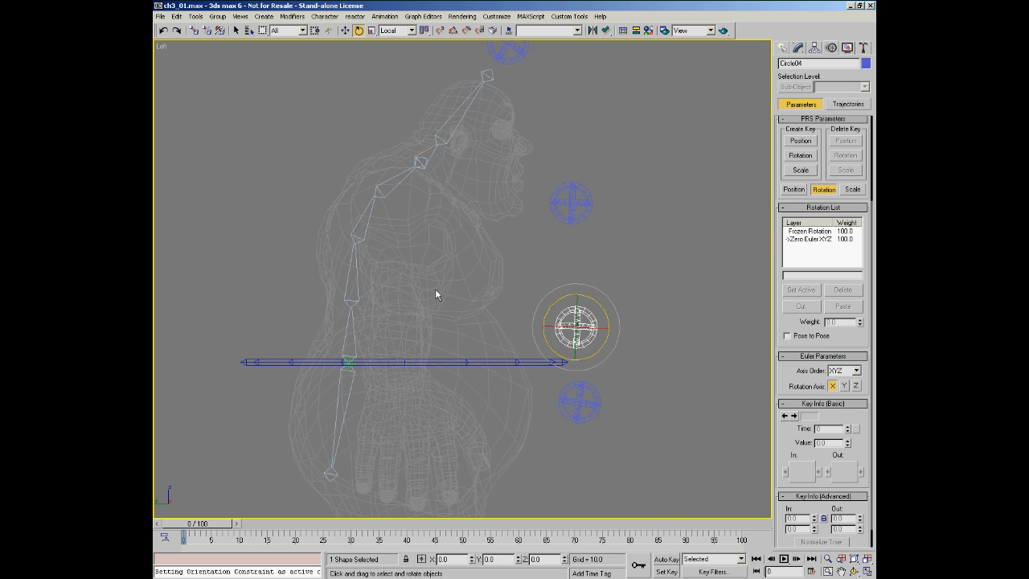
pyautogui.moveTo(594, 296); pyautogui.dragTo(627, 402)
pyautogui.rightClick(627, 402)
pyautogui.moveTo(606, 311); pyautogui.dragTo(590, 275)
pyautogui.rightClick(591, 274)
# Test the combined spine, neck and head bend by rotating Circle04, Circle05 and Circle06.
pyautogui.moveTo(582, 188); pyautogui.dragTo(609, 161)
pyautogui.click(595, 304)
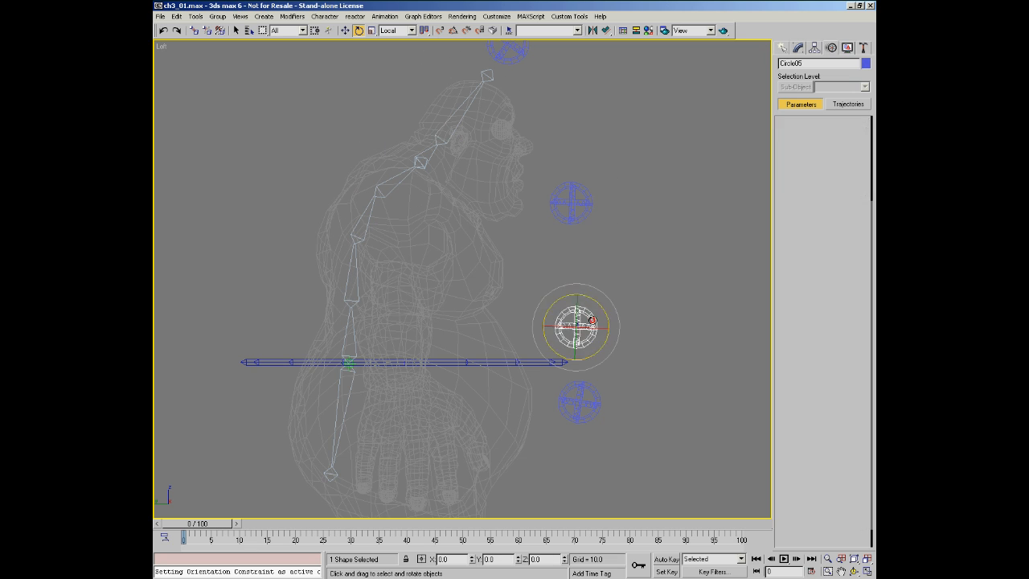
pyautogui.moveTo(597, 304); pyautogui.dragTo(632, 315)
pyautogui.moveTo(590, 198); pyautogui.dragTo(620, 248)
pyautogui.moveTo(620, 247); pyautogui.dragTo(472, 258, button='middle')
pyautogui.moveTo(450, 60)
pyautogui.mouseDown()
pyautogui.moveTo(465, 135)
pyautogui.moveTo(455, 72)
pyautogui.mouseUp()
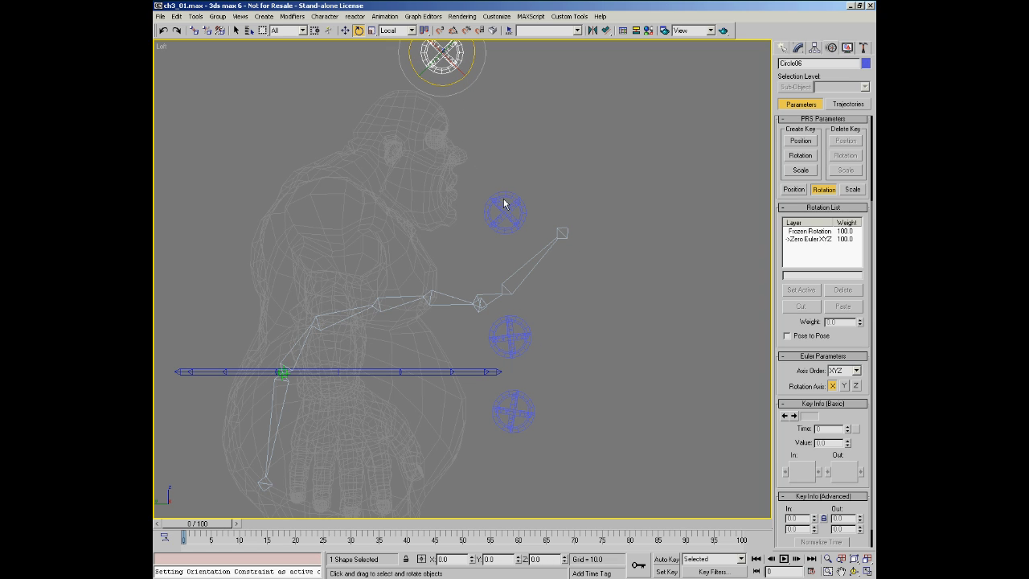
pyautogui.moveTo(507, 213); pyautogui.dragTo(524, 123)
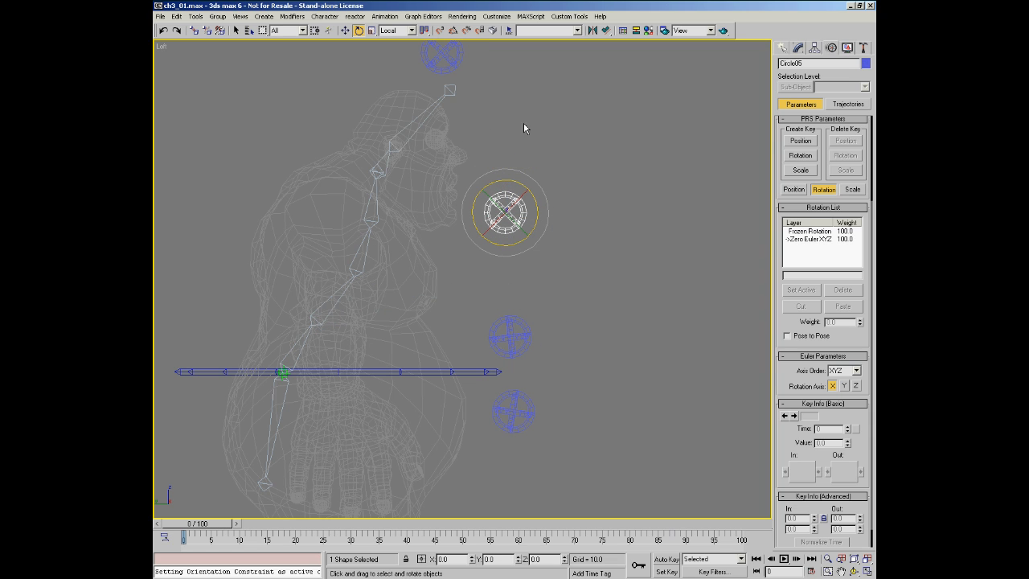
# Undo the test rotations of the spine, neck and head control circles.
pyautogui.hotkey('ctrl', 'z')
pyautogui.hotkey('ctrl', 'z')
pyautogui.hotkey('ctrl', 'z')
pyautogui.hotkey('ctrl', 'z')
pyautogui.hotkey('ctrl', 'z')
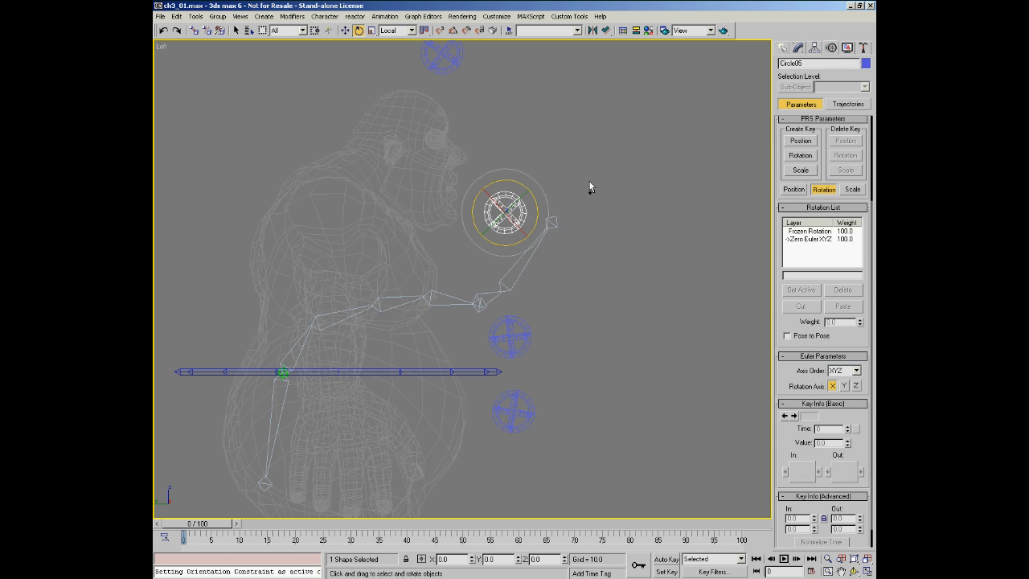
pyautogui.hotkey('ctrl', 'z')
pyautogui.hotkey('ctrl', 'z')
# Test how Circle03, the lower belly circle, drives the rig by rotating it on different axes and cancelling the rotations.
pyautogui.moveTo(407, 257); pyautogui.dragTo(441, 227, button='middle')
pyautogui.hotkey('alt', 'z')
pyautogui.scroll(-2, 429, 202)
pyautogui.scroll(2, 434, 272)
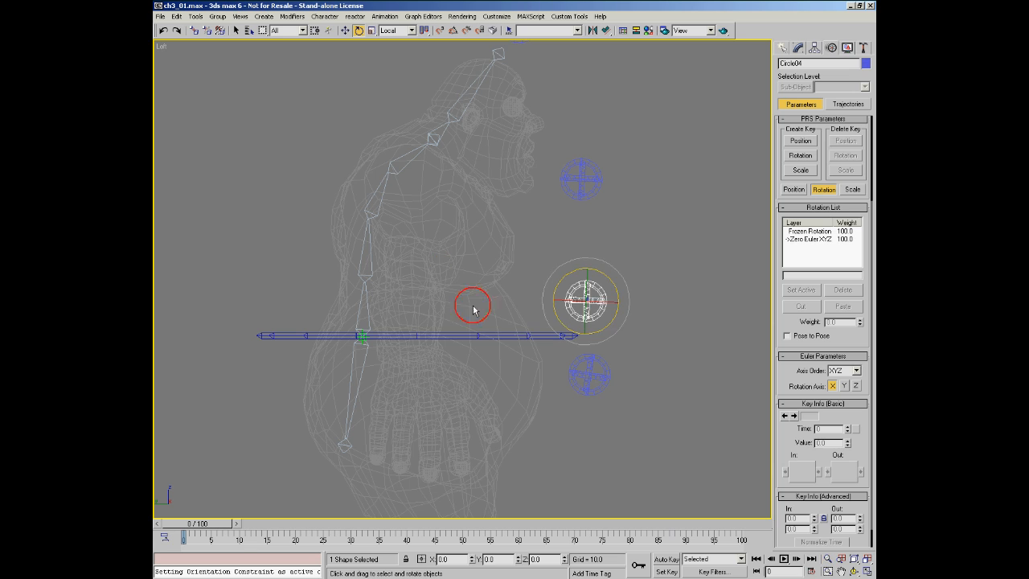
pyautogui.click(591, 376)
pyautogui.moveTo(552, 348); pyautogui.dragTo(438, 372, button='middle')
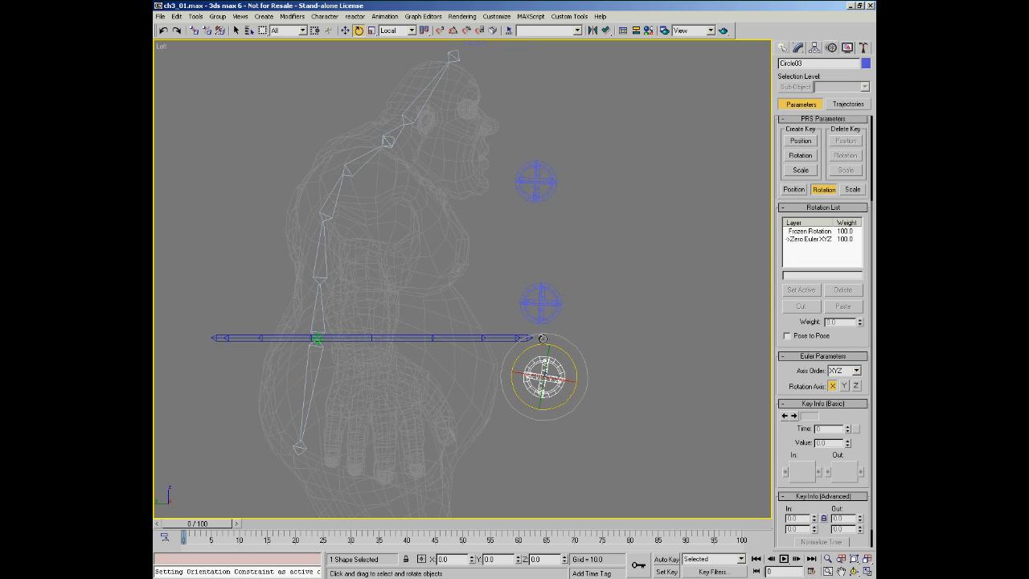
pyautogui.moveTo(338, 377); pyautogui.dragTo(355, 389, button='middle')
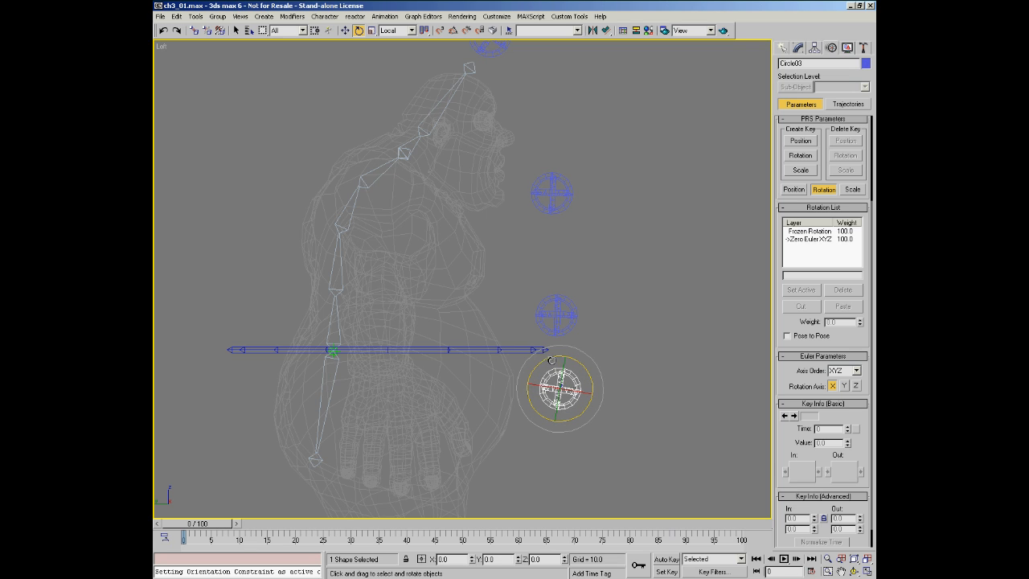
pyautogui.moveTo(552, 360)
pyautogui.mouseDown()
pyautogui.moveTo(531, 372)
pyautogui.moveTo(551, 356)
pyautogui.mouseUp()
pyautogui.keyDown('alt'); pyautogui.moveTo(465, 325); pyautogui.dragTo(413, 326, button='middle'); pyautogui.keyUp('alt')
pyautogui.moveTo(534, 372); pyautogui.dragTo(536, 370)
pyautogui.keyDown('alt'); pyautogui.moveTo(476, 357); pyautogui.dragTo(502, 359, button='middle'); pyautogui.keyUp('alt')
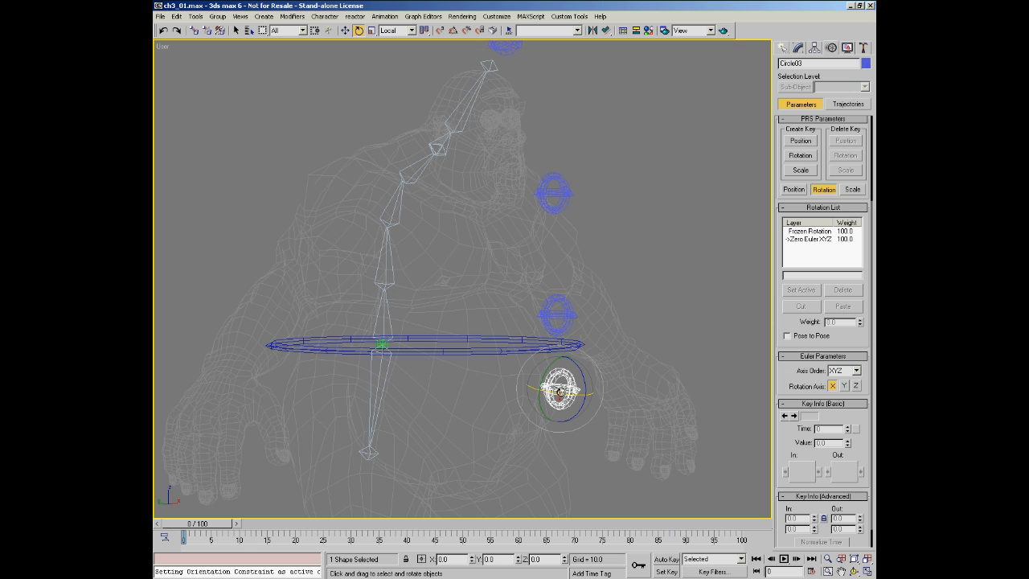
pyautogui.moveTo(553, 391); pyautogui.dragTo(579, 395)
pyautogui.keyDown('alt'); pyautogui.moveTo(579, 395); pyautogui.dragTo(472, 336, button='middle'); pyautogui.keyUp('alt')
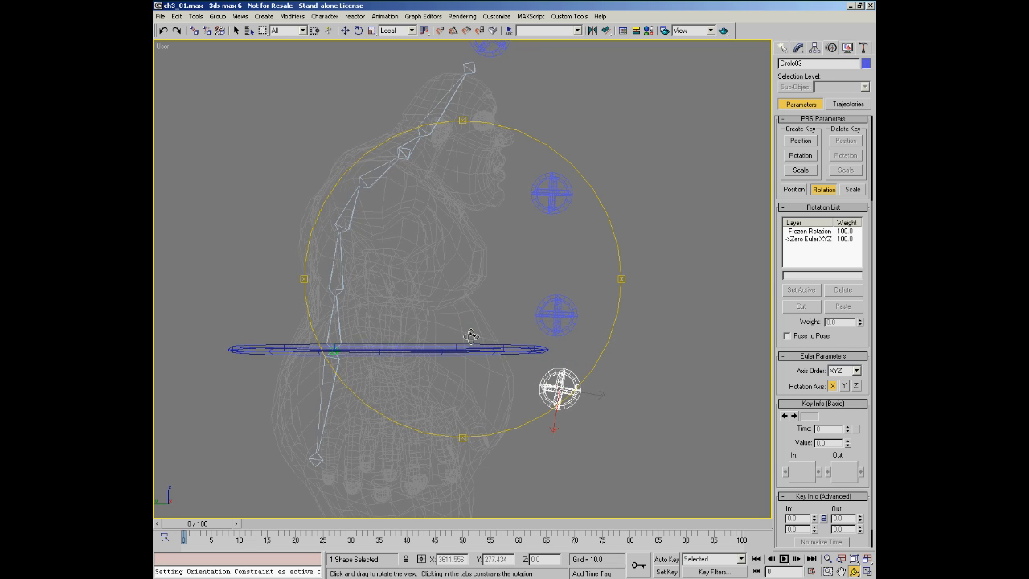
pyautogui.moveTo(480, 381); pyautogui.dragTo(491, 338, button='middle')
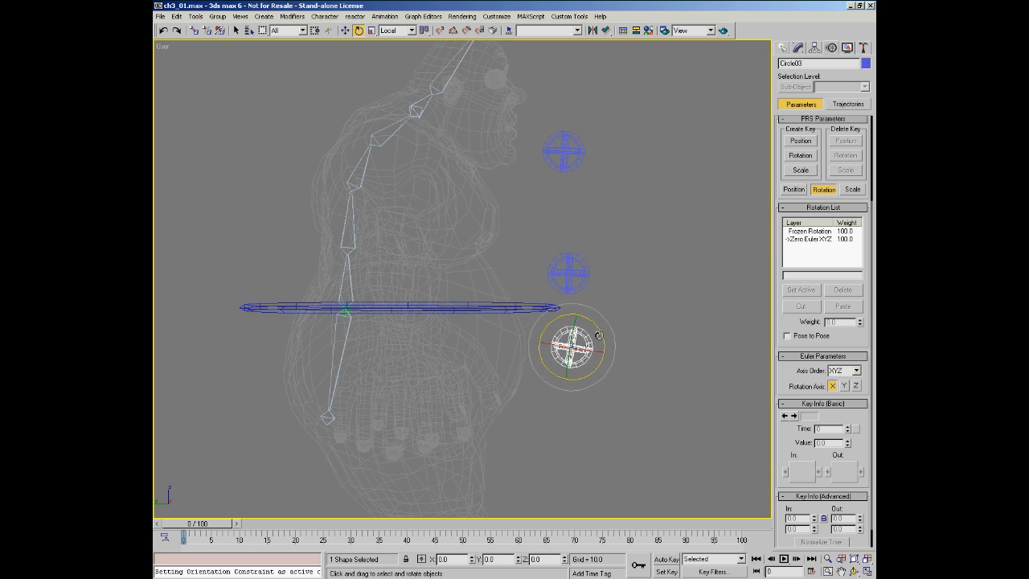